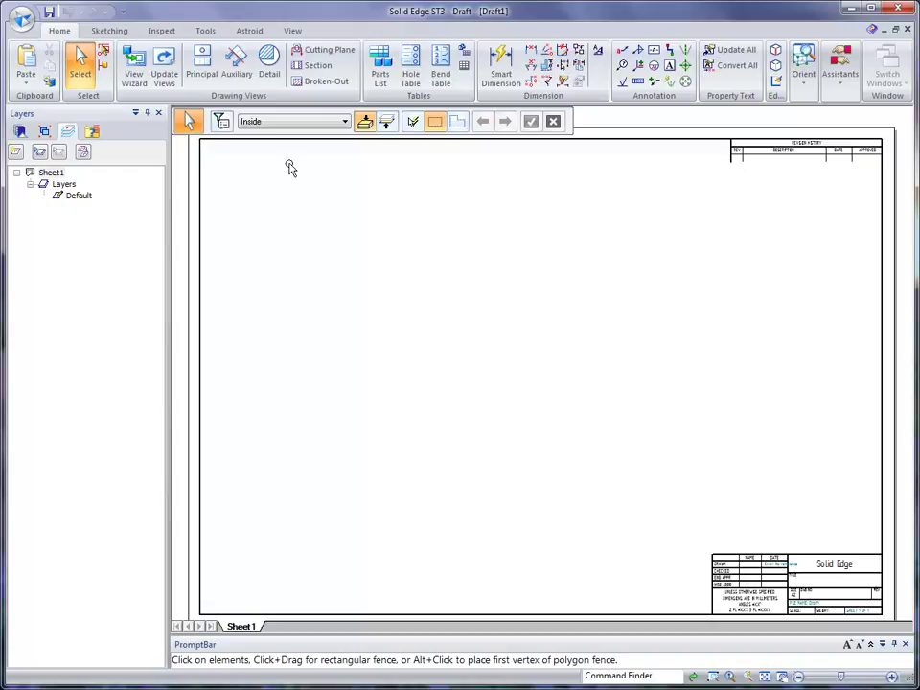
# Start the View Wizard and pick Frame1.par from the part documents as the source model
pyautogui.click(134, 73)
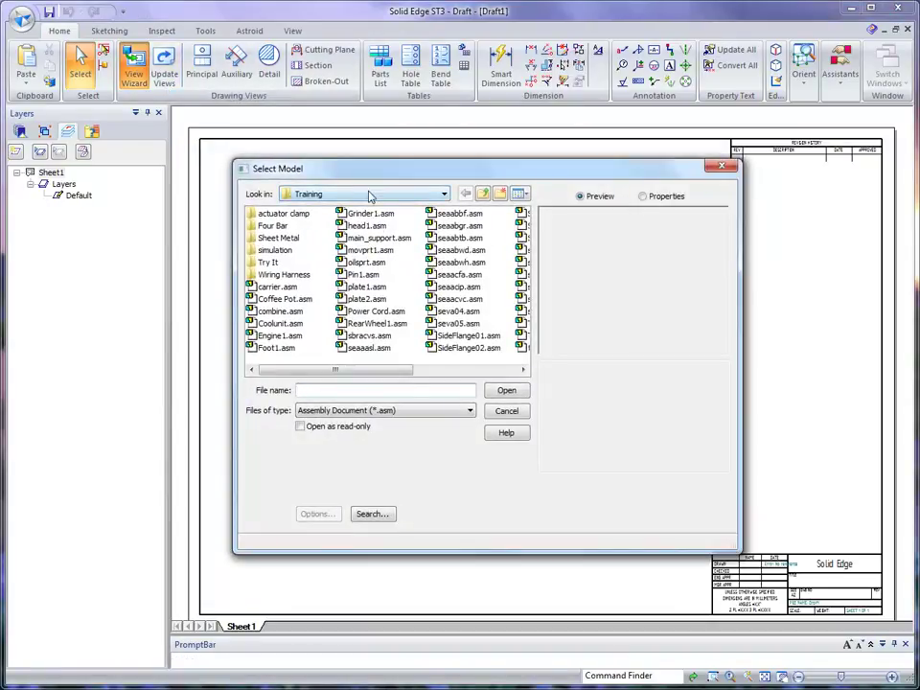
pyautogui.click(466, 410)
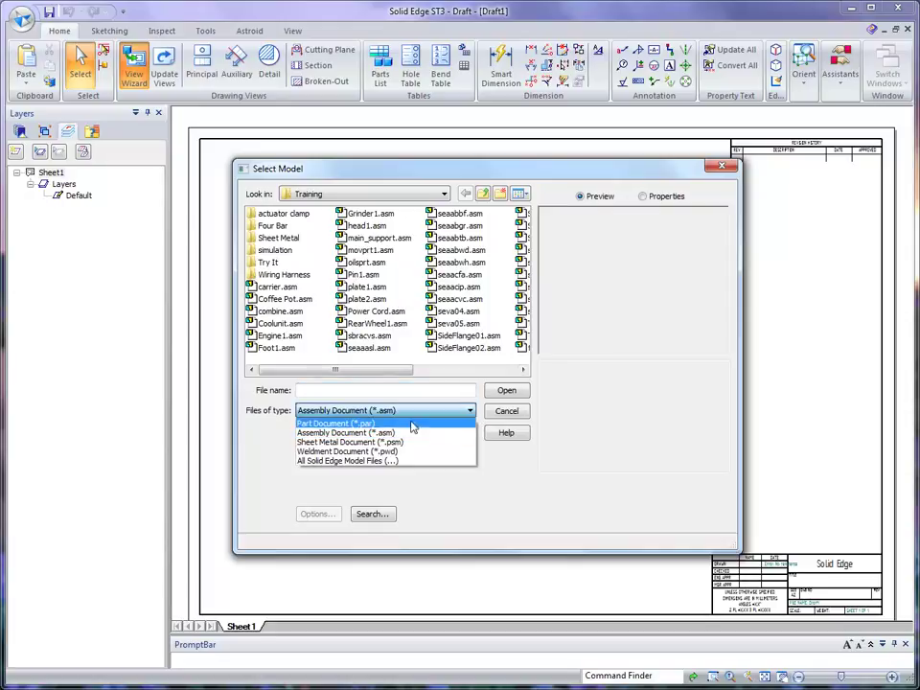
pyautogui.click(383, 424)
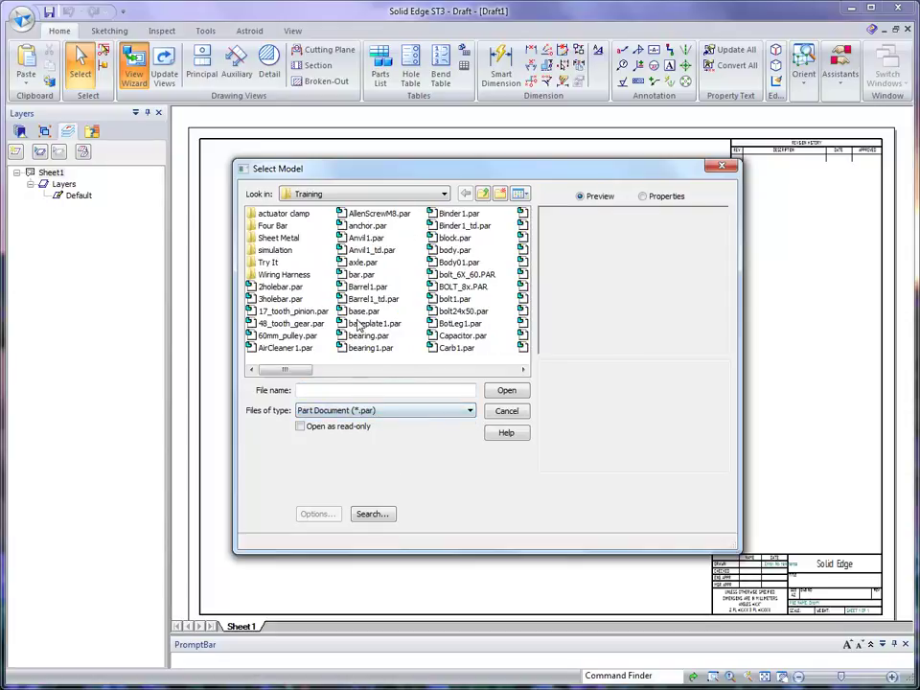
pyautogui.click(366, 237)
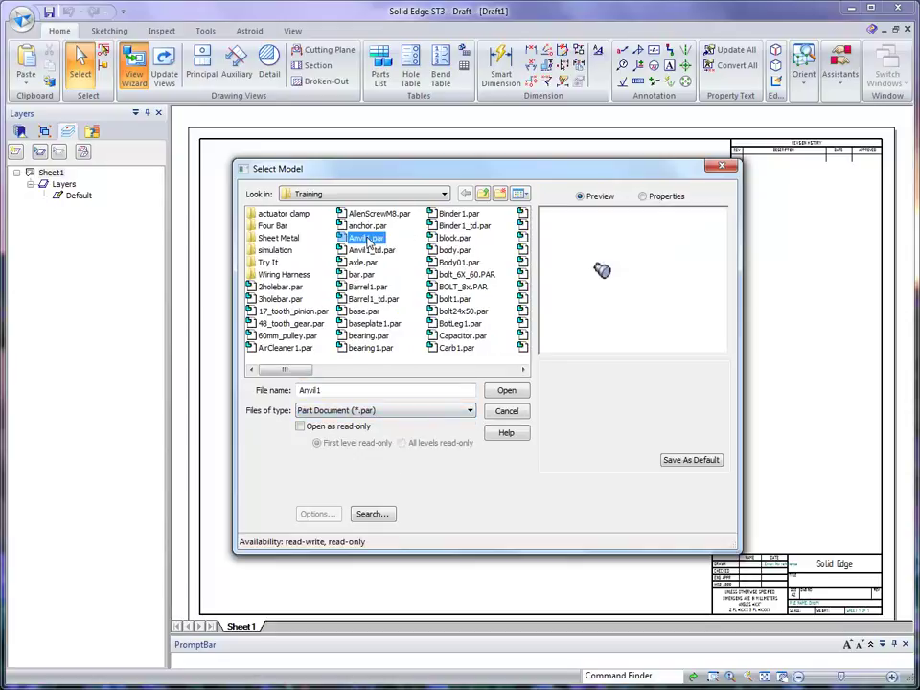
pyautogui.write('fan')
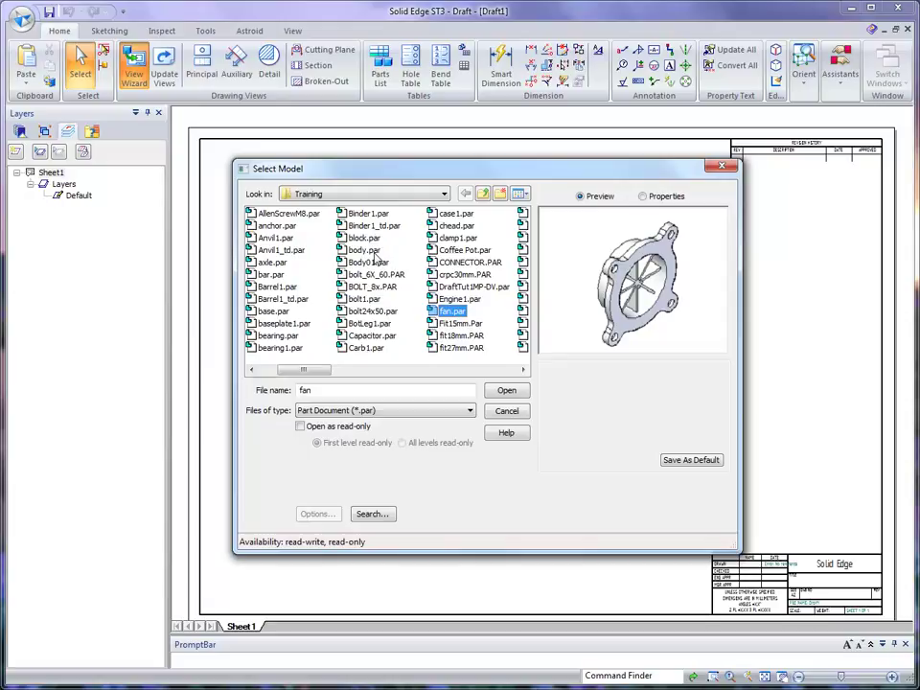
pyautogui.click(522, 371)
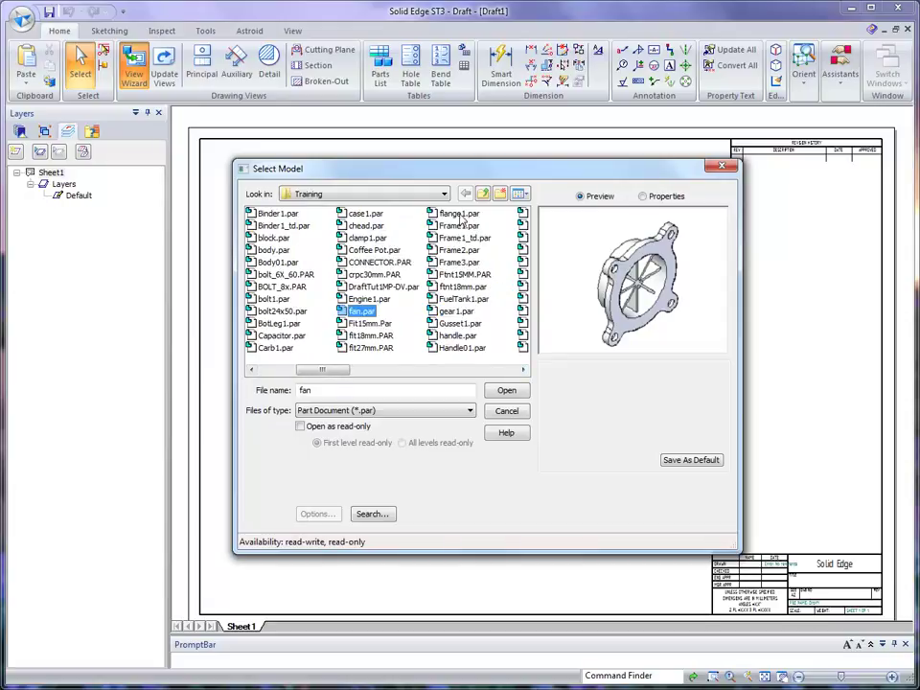
pyautogui.click(456, 226)
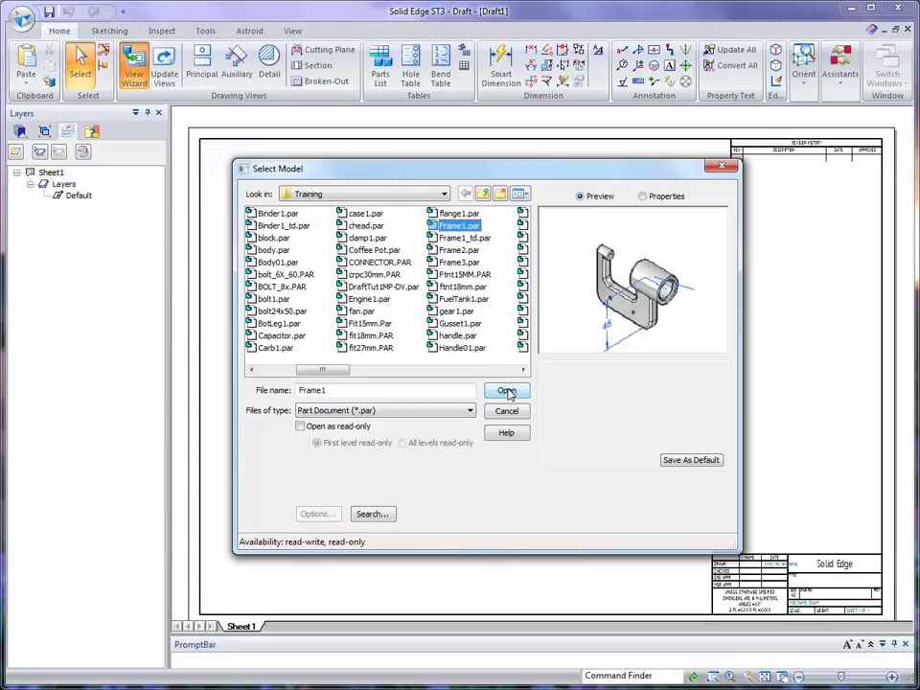
pyautogui.click(507, 392)
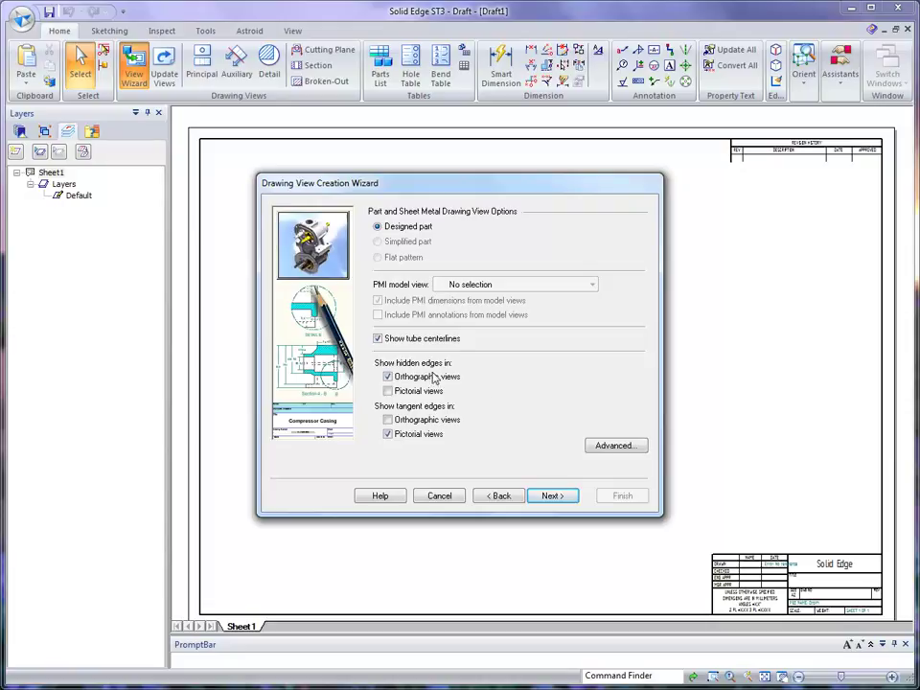
# Choose front as the main view orientation and add top and right views to the layout
pyautogui.click(552, 495)
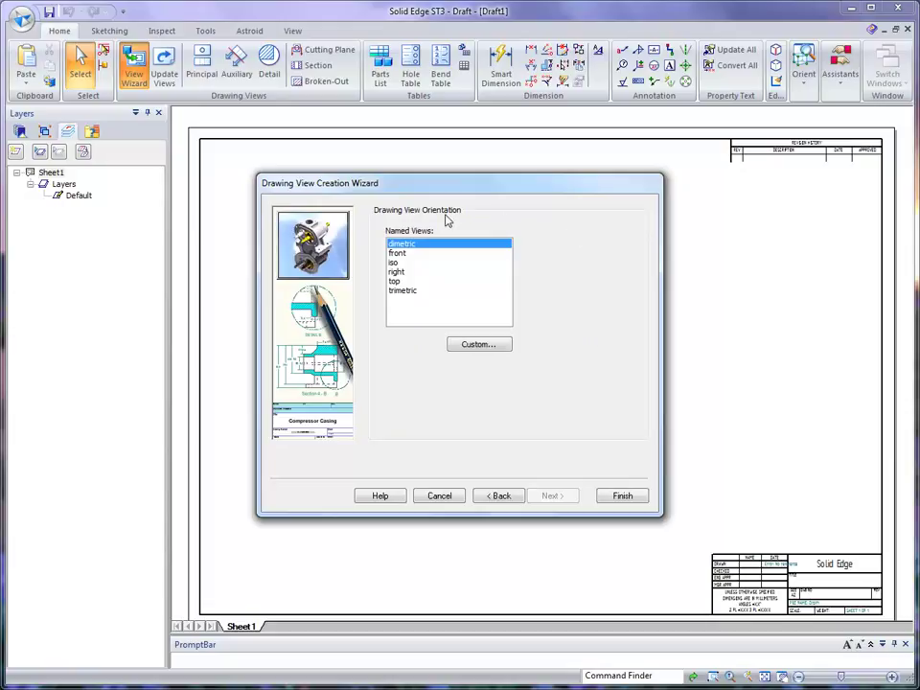
pyautogui.click(399, 253)
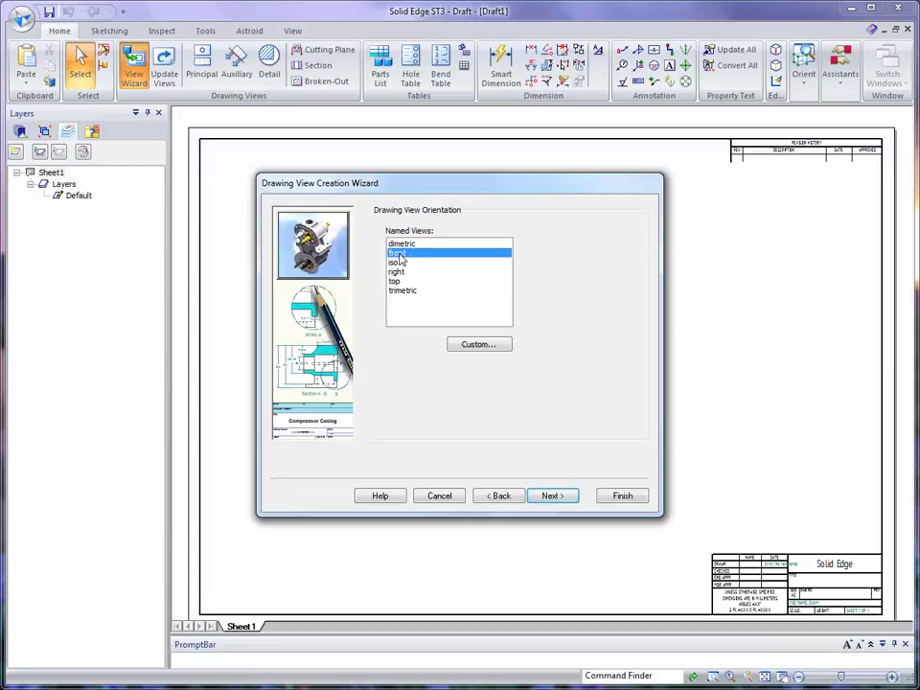
pyautogui.click(554, 495)
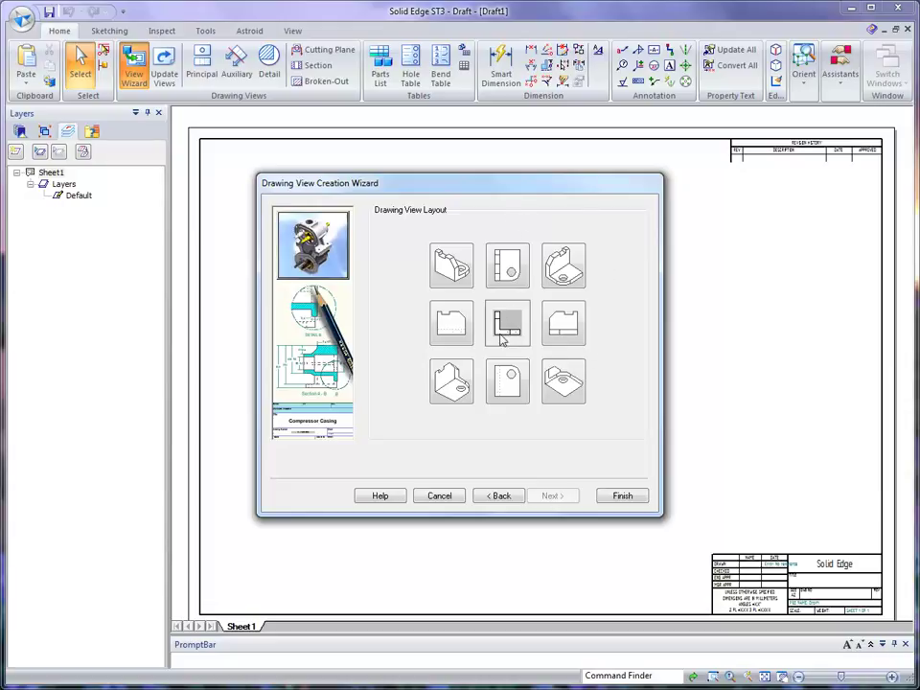
pyautogui.click(507, 271)
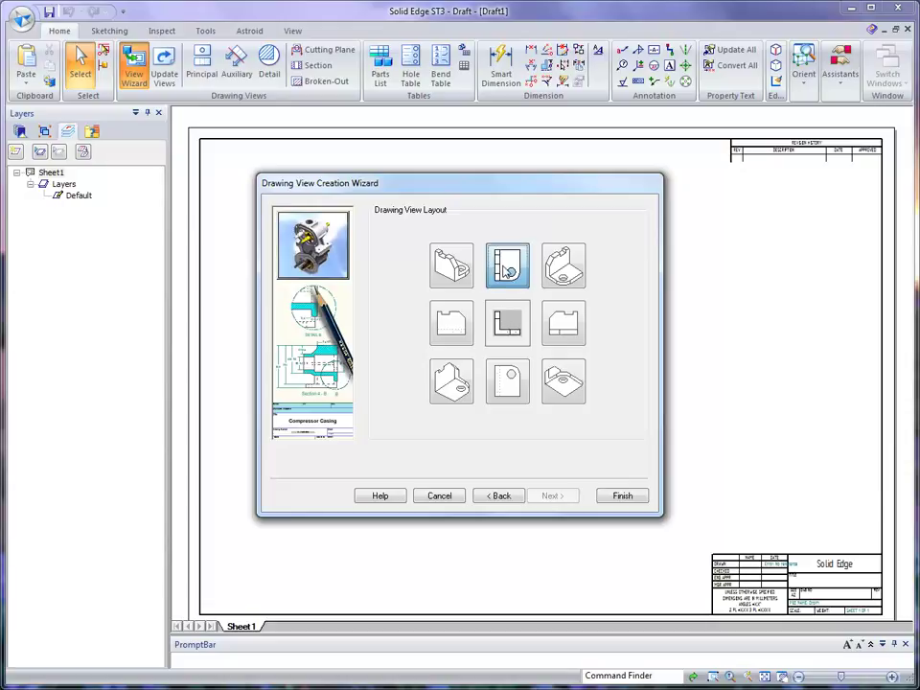
pyautogui.click(563, 328)
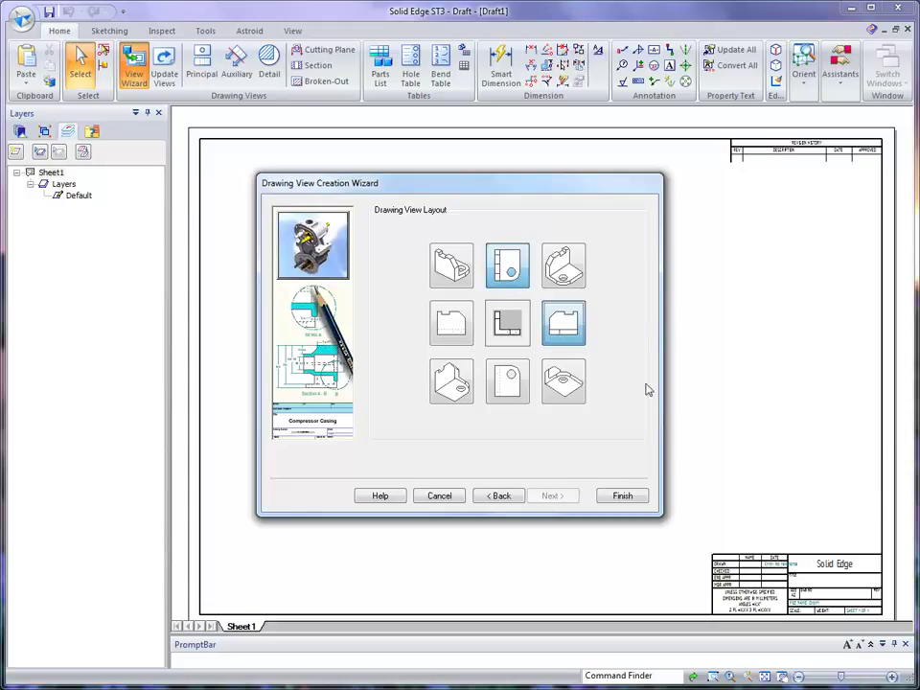
pyautogui.click(625, 497)
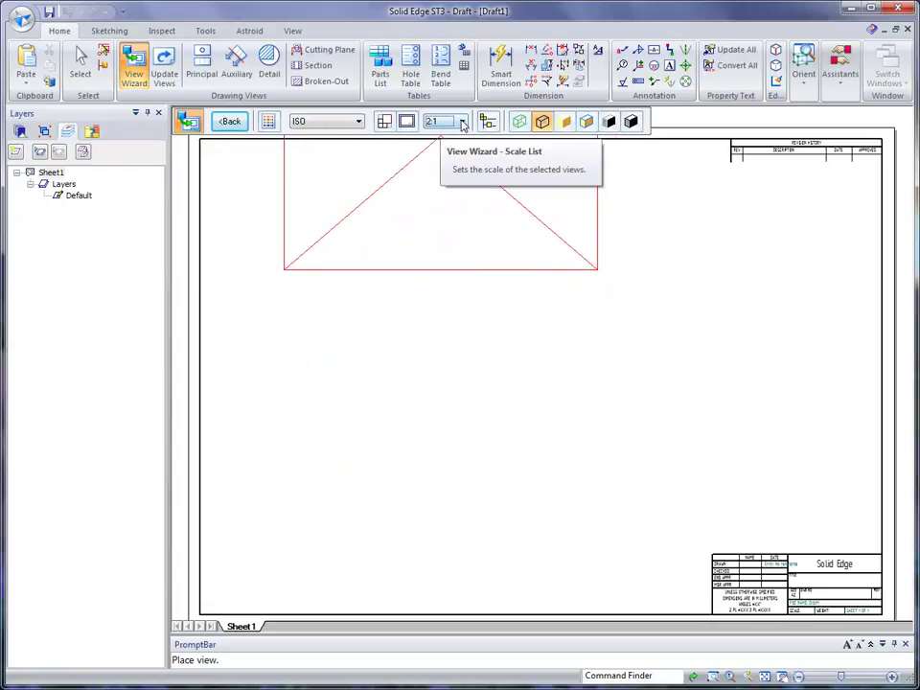
# Set the view scale to 1:1 and drop the three views near the sheet centre
pyautogui.click(463, 121)
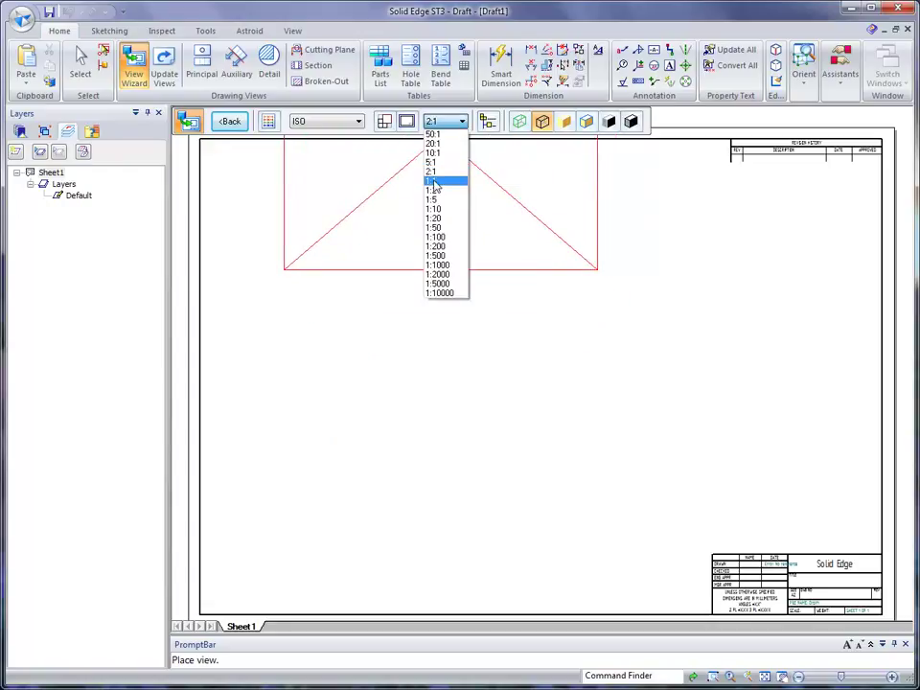
pyautogui.click(434, 182)
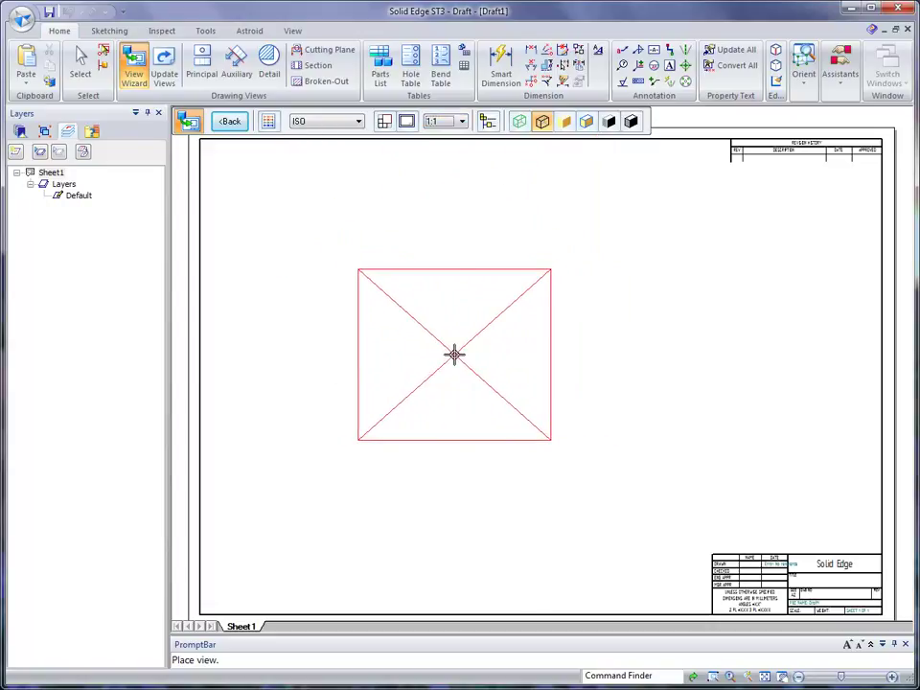
pyautogui.click(456, 354)
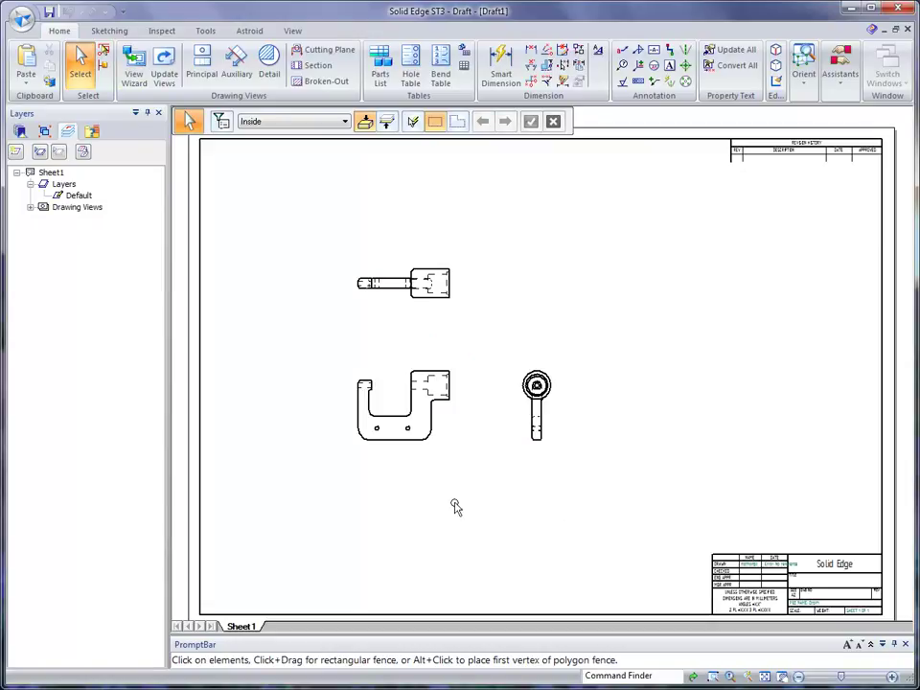
# Drag the front U-shaped view down and left to widen the gap to the top view
pyautogui.click(435, 431)
pyautogui.moveTo(431, 429); pyautogui.dragTo(412, 476)
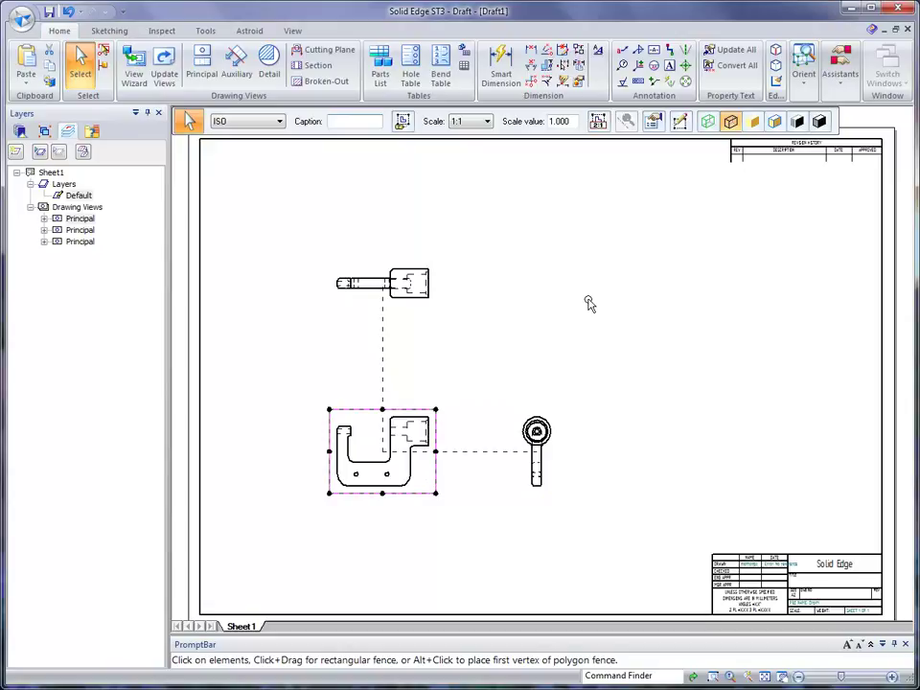
pyautogui.click(608, 276)
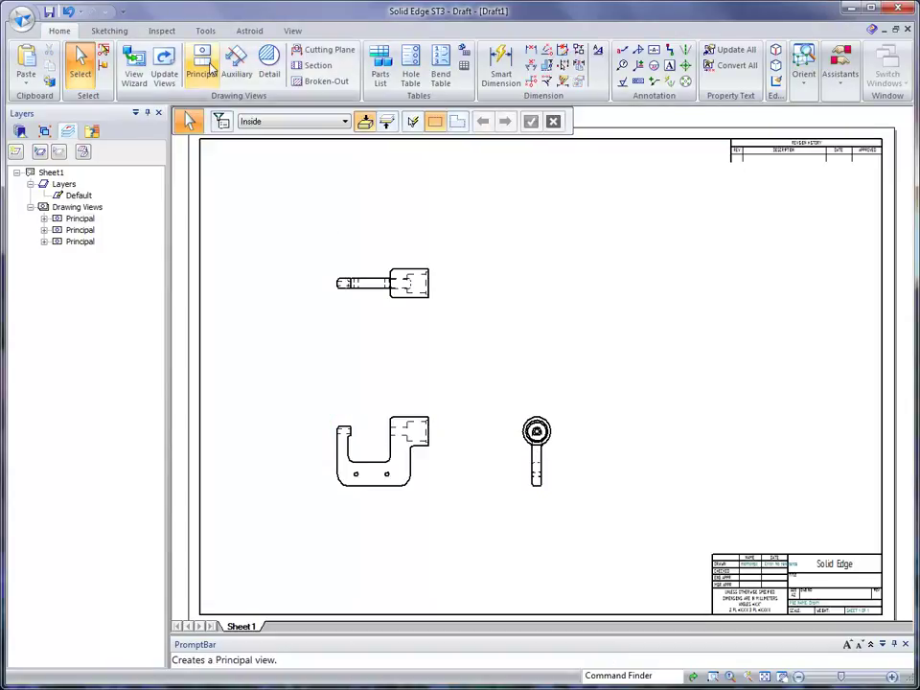
# Project an isometric view from the front view and place it at the sheet's upper right
pyautogui.click(205, 67)
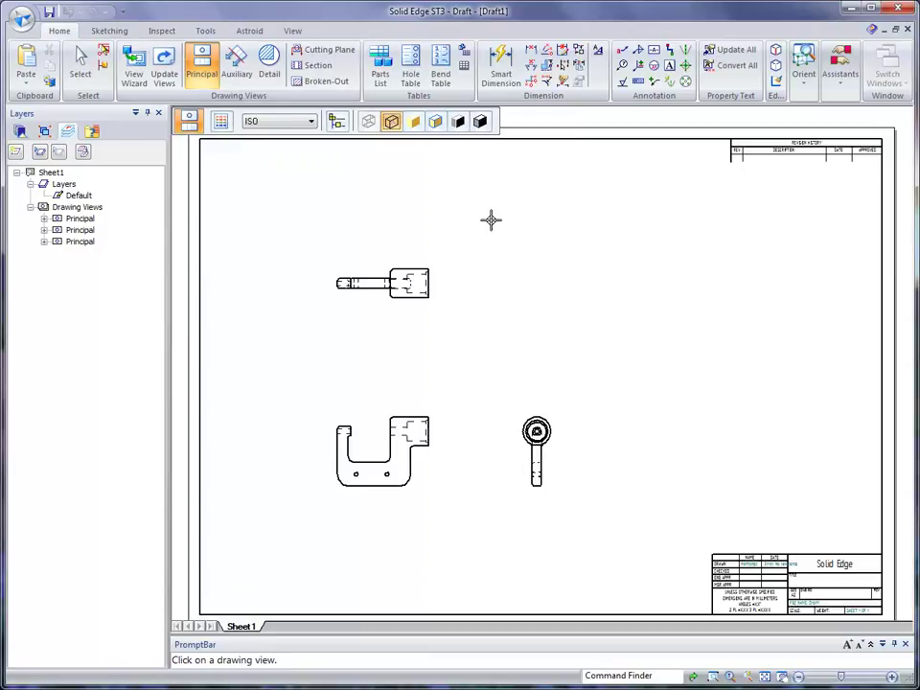
pyautogui.click(413, 412)
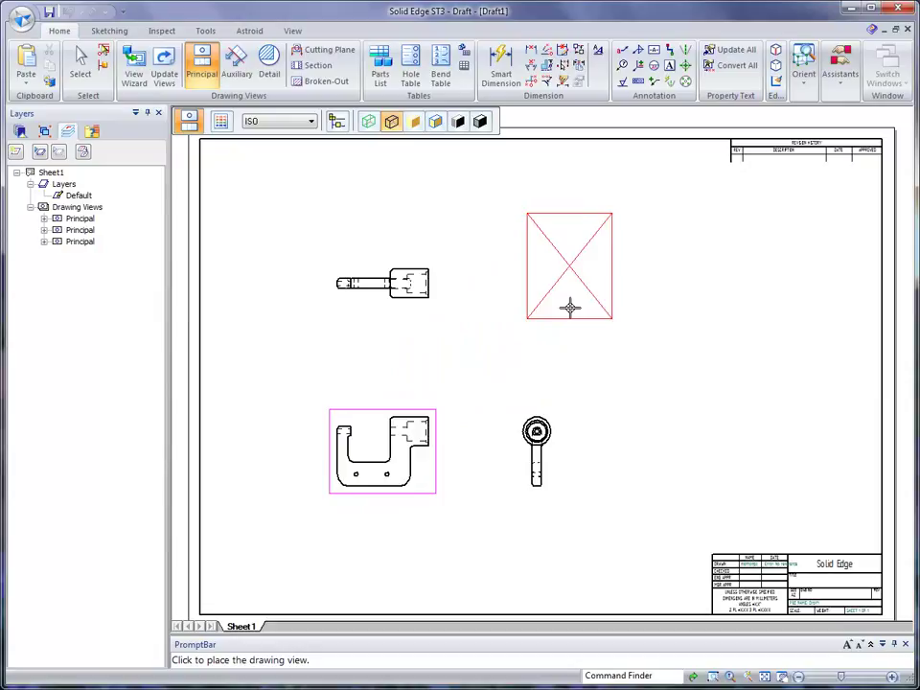
pyautogui.click(569, 306)
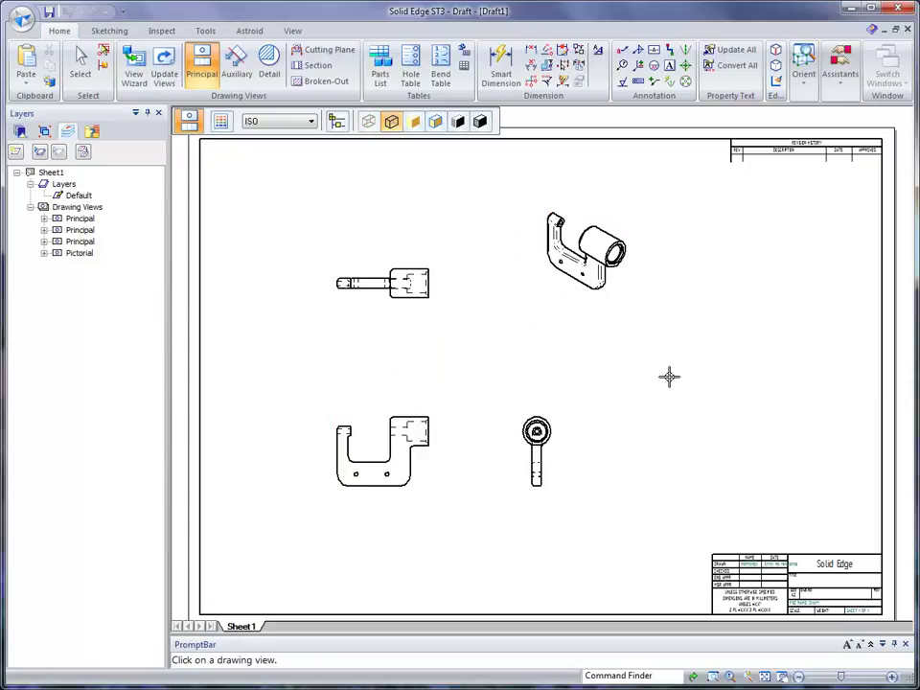
pyautogui.click(80, 63)
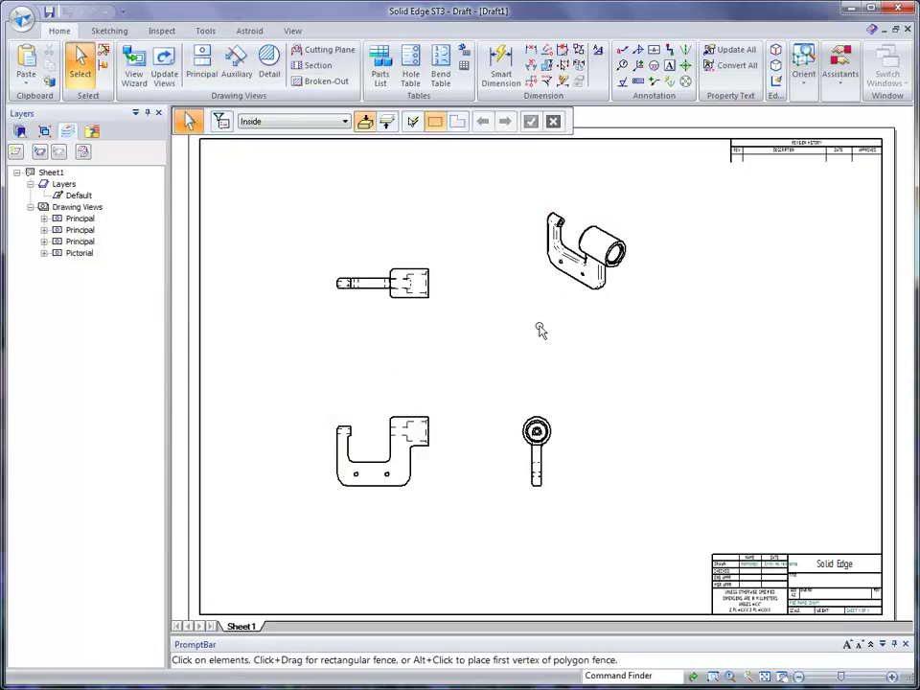
# Drag the isometric view into the top-right corner, then fit the whole sheet in the window
pyautogui.click(600, 287)
pyautogui.moveTo(600, 287); pyautogui.dragTo(820, 271)
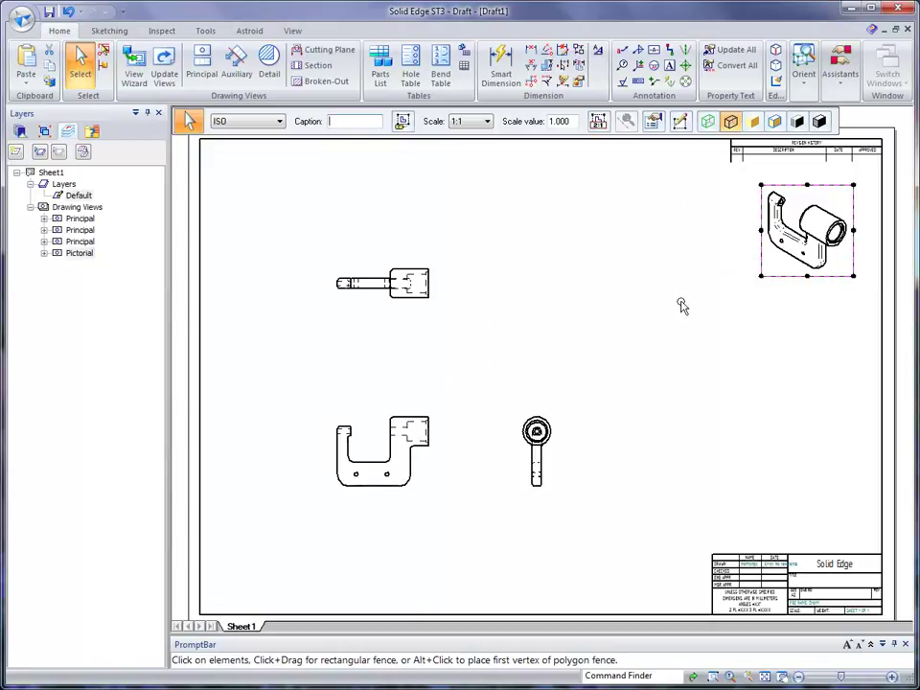
pyautogui.click(605, 261)
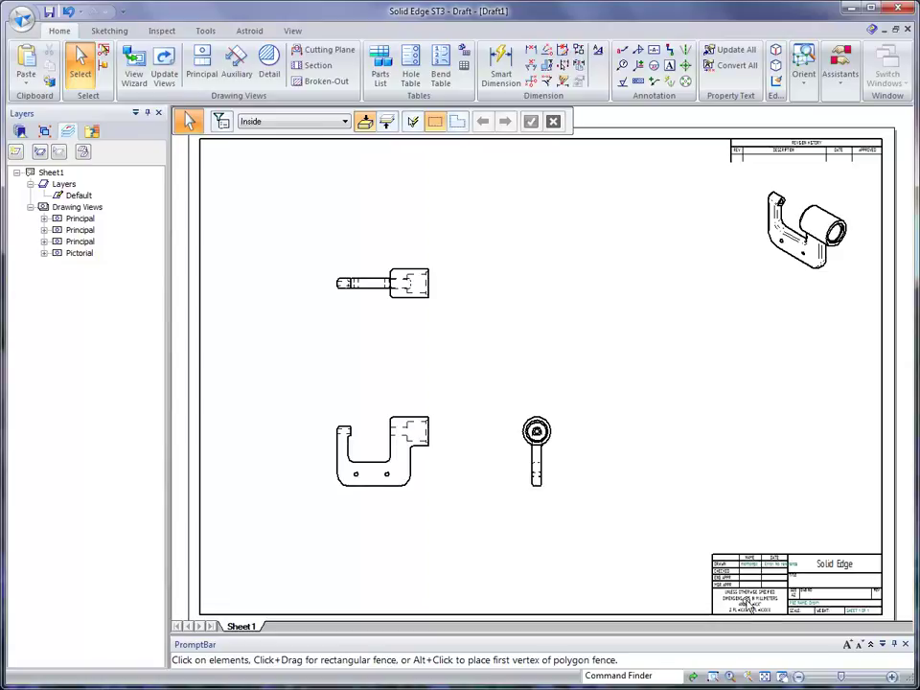
pyautogui.click(764, 677)
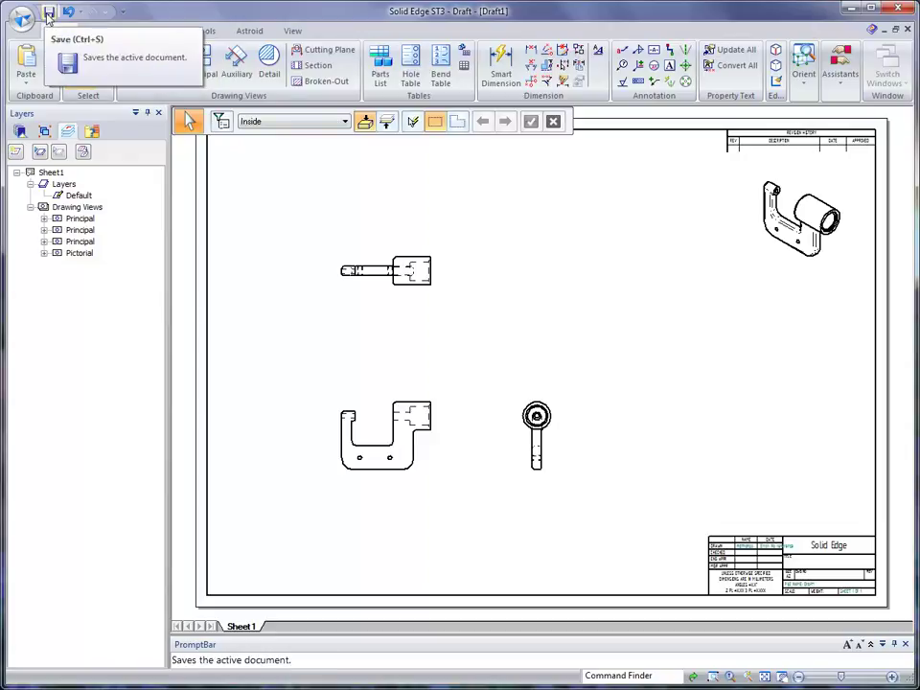
# Save the draft in the Training folder under the name Frame1.dft
pyautogui.click(47, 14)
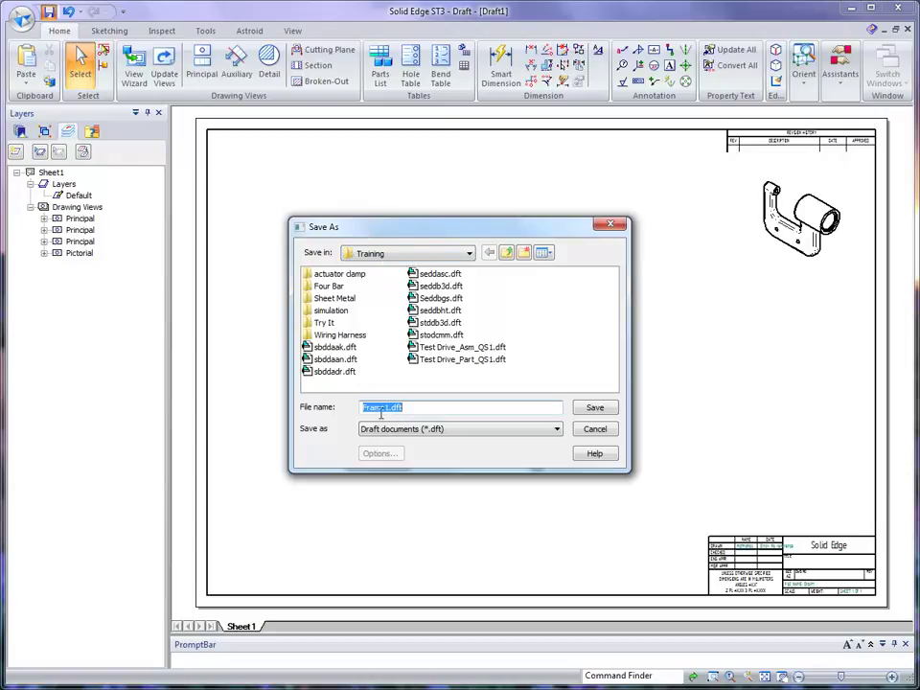
pyautogui.click(598, 409)
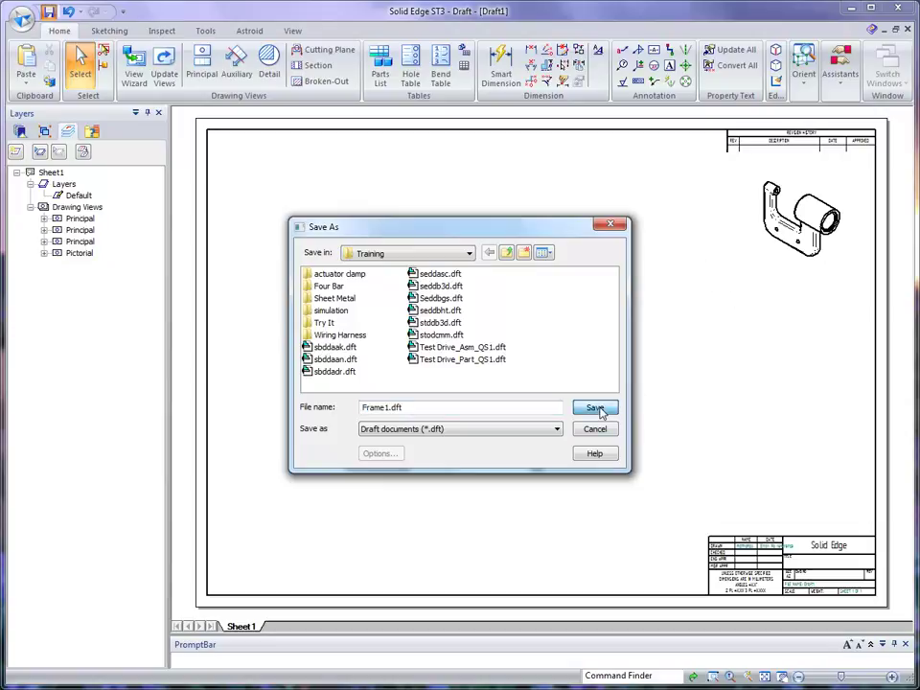